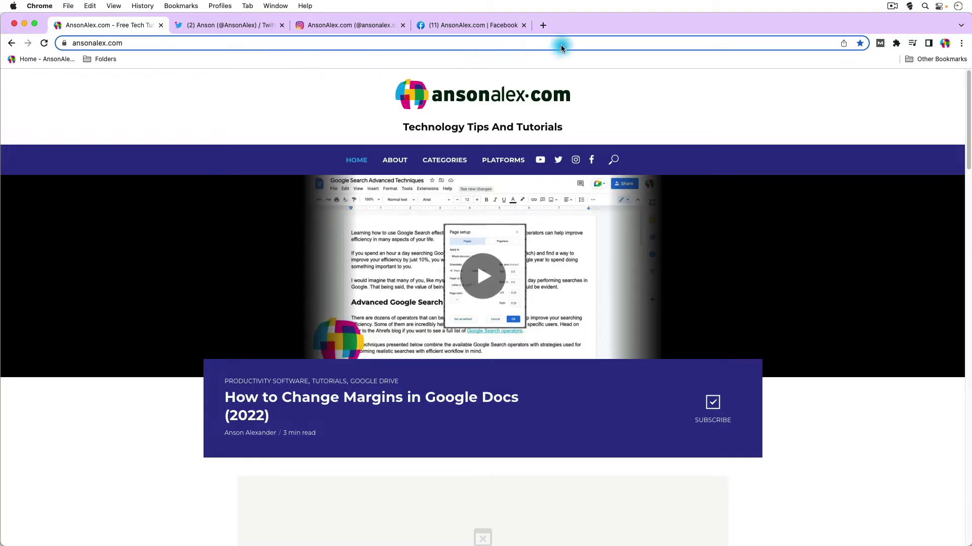
Drag the AnsonAlex window down and right to uncover the Gmail window behind it.
{"action": "left_click_drag", "start_coordinate": [570, 25], "coordinate": [692, 127]}
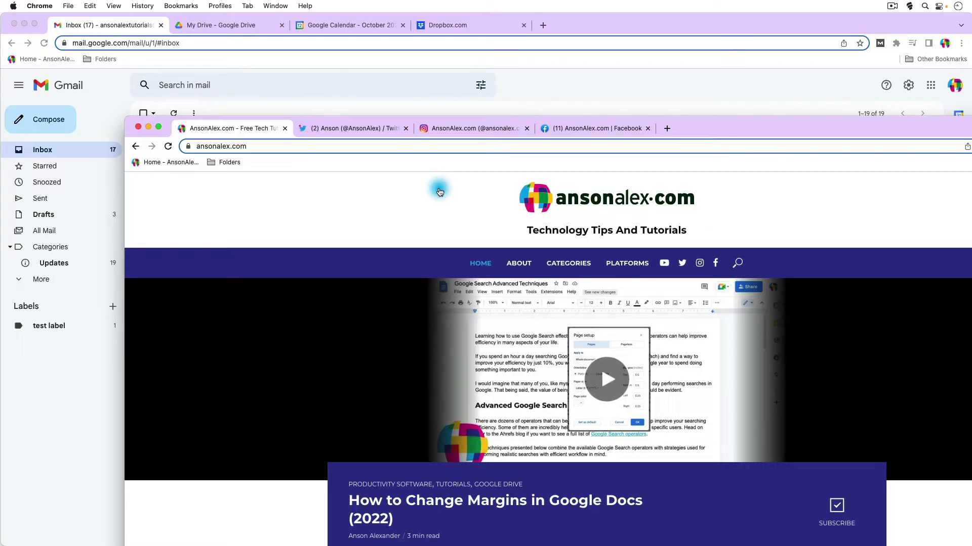
Nudge the AnsonAlex window up-left and show its '(11) AnsonAlex.com | Facebook' tab.
{"action": "left_click_drag", "start_coordinate": [706, 128], "coordinate": [618, 47]}
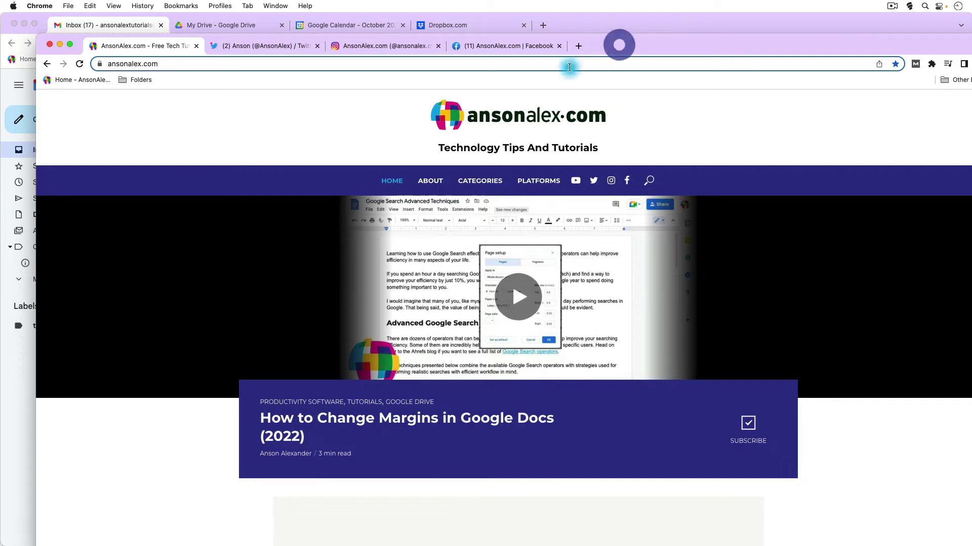
{"action": "left_click", "coordinate": [145, 47]}
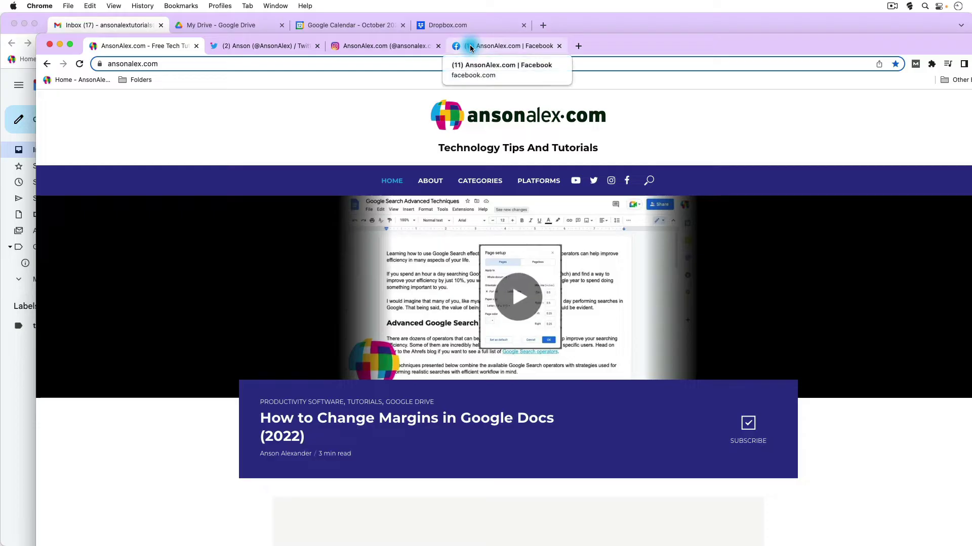
{"action": "left_click", "coordinate": [507, 46]}
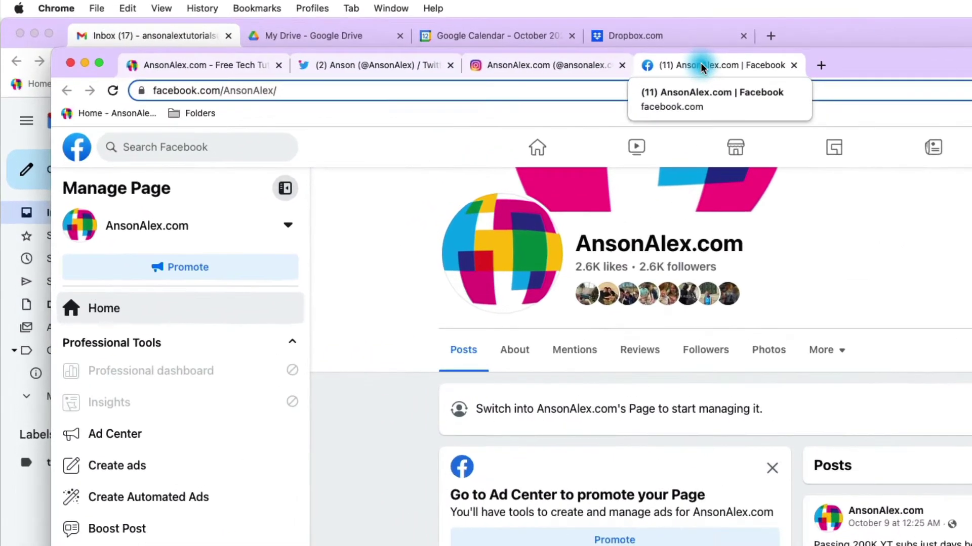
Put the window's four tabs into a new blue tab group named 'AnsonAlex'.
{"action": "right_click", "coordinate": [494, 47]}
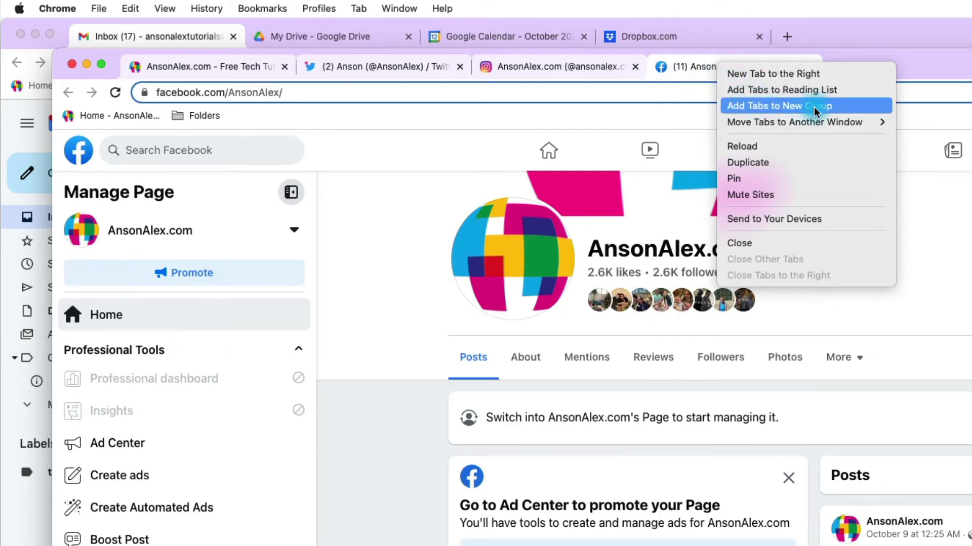
{"action": "left_click", "coordinate": [855, 107]}
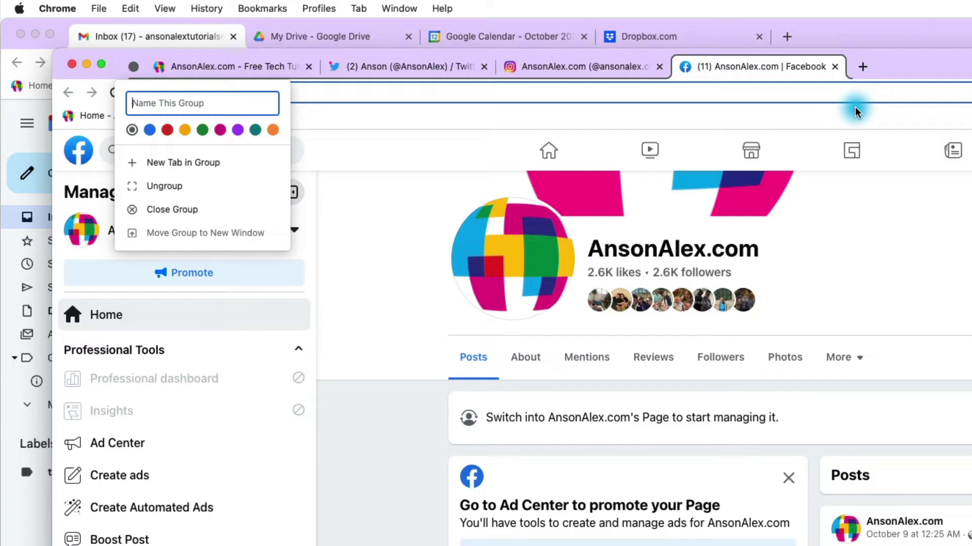
{"action": "type", "text": "AnsonAl"}
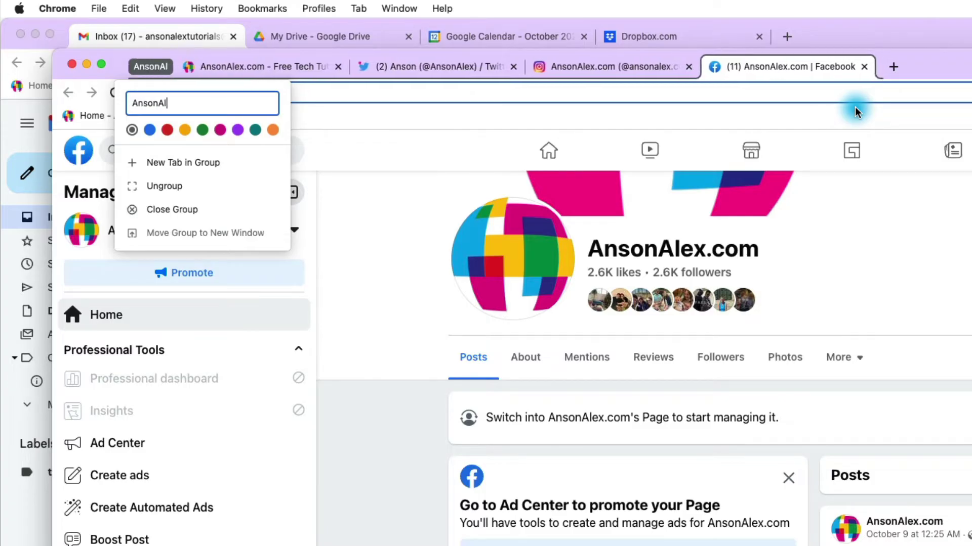
{"action": "type", "text": "ex"}
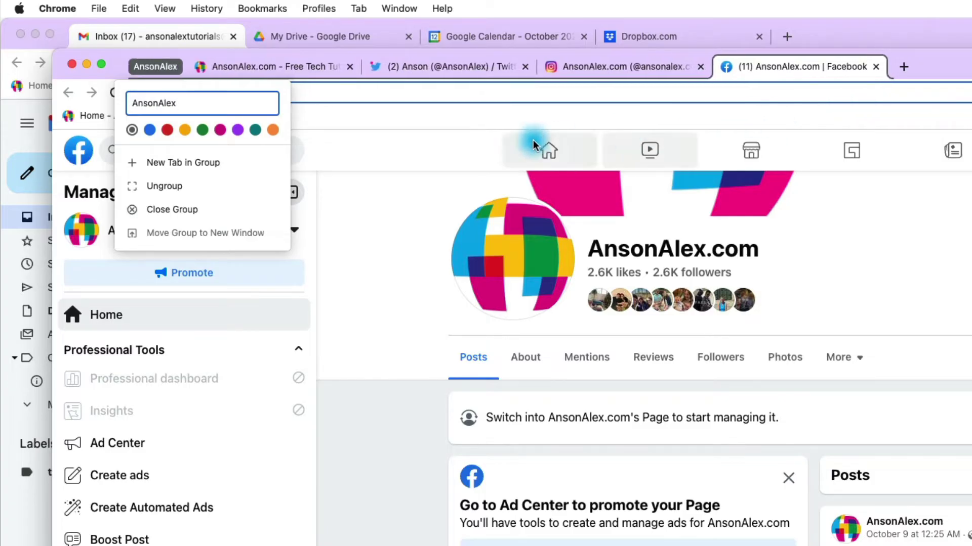
{"action": "left_click", "coordinate": [151, 131]}
{"action": "left_click", "coordinate": [369, 143]}
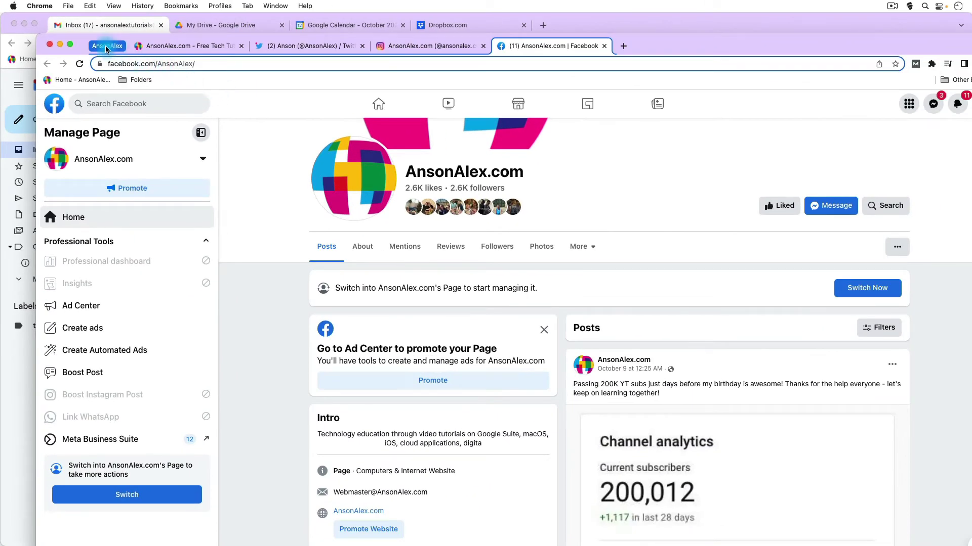
Drag the AnsonAlex group into the Gmail window, ahead of the Inbox, Drive, Calendar and Dropbox tabs.
{"action": "left_click_drag", "start_coordinate": [106, 48], "coordinate": [247, 33]}
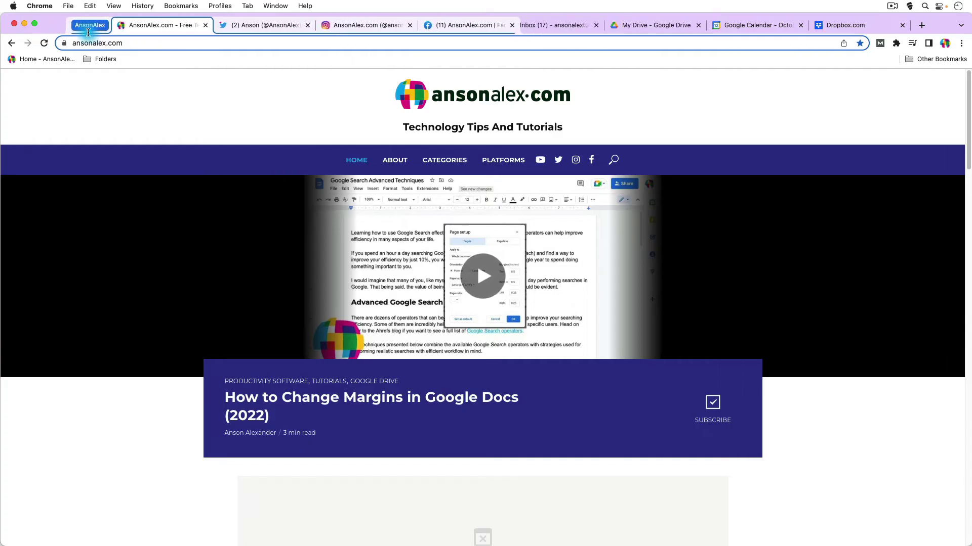
{"action": "left_click_drag", "start_coordinate": [247, 33], "coordinate": [130, 34]}
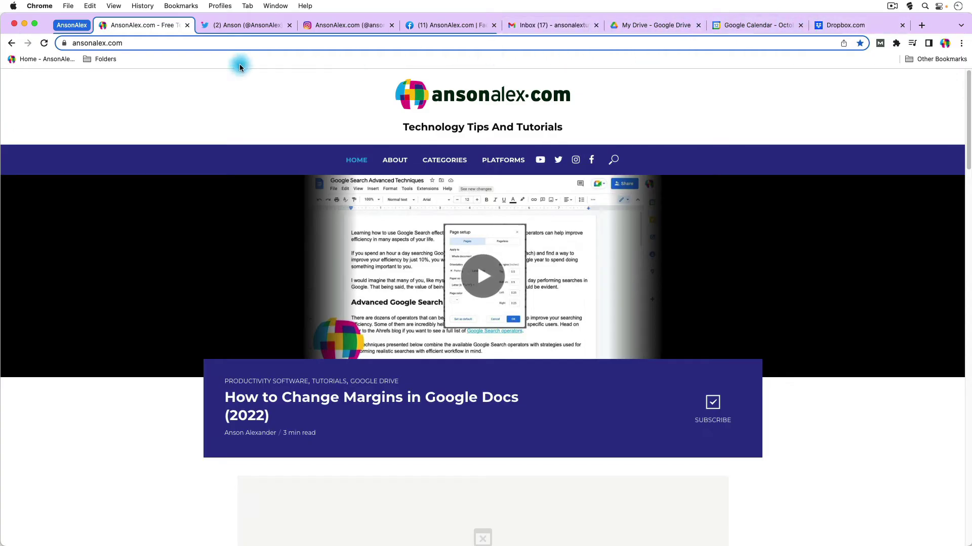
Collapse the AnsonAlex group, detach it to a maximised window, then rejoin and re-collapse it.
{"action": "left_click", "coordinate": [69, 28]}
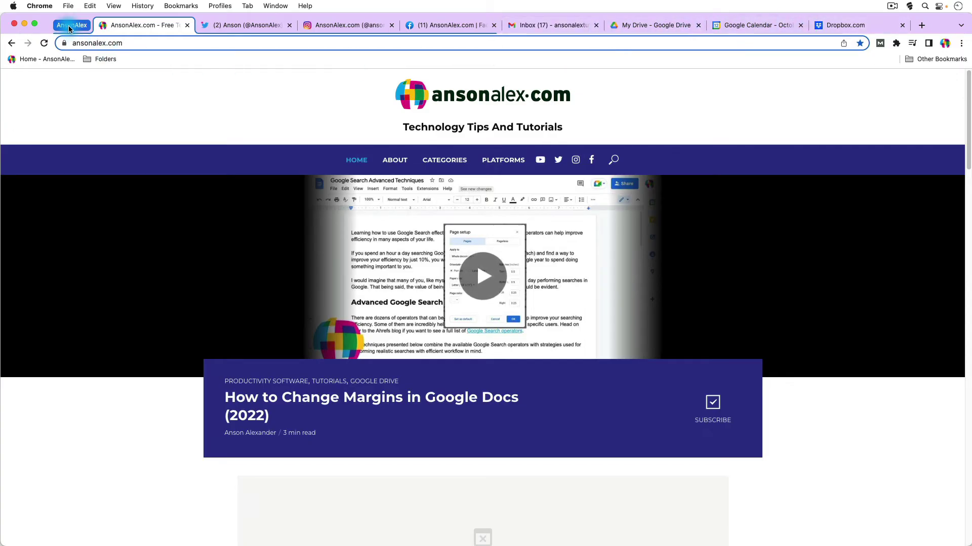
{"action": "left_click", "coordinate": [70, 25]}
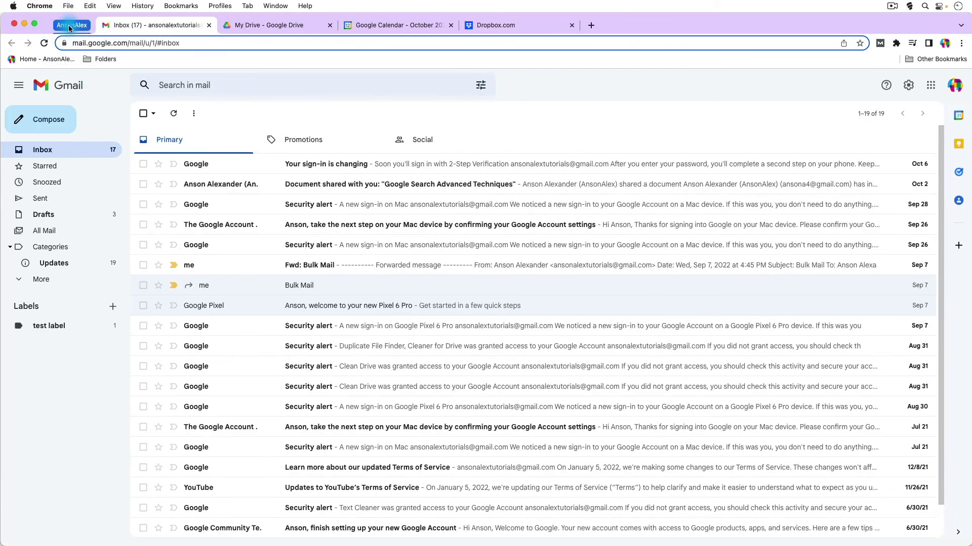
{"action": "left_click_drag", "start_coordinate": [71, 27], "coordinate": [162, 120]}
{"action": "double_click", "coordinate": [707, 127]}
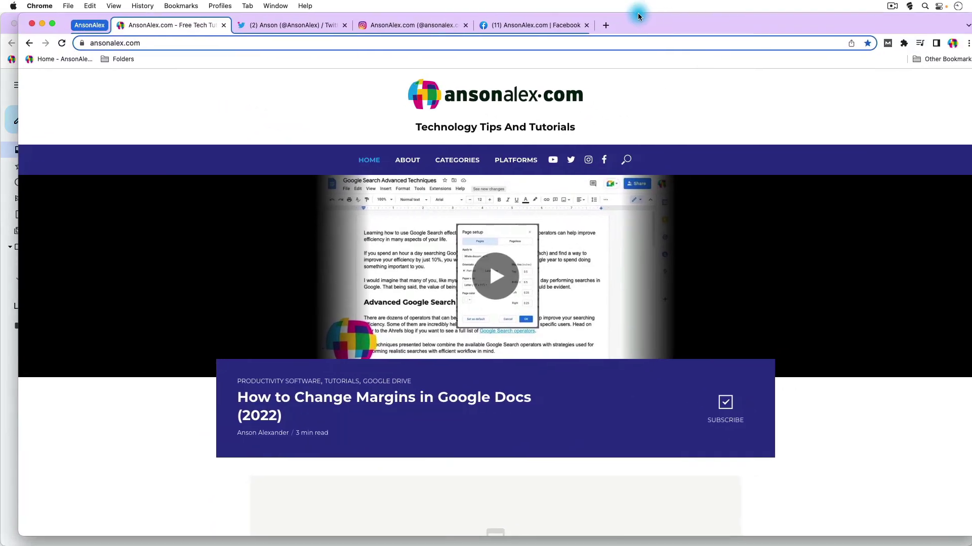
{"action": "left_click_drag", "start_coordinate": [73, 25], "coordinate": [87, 29]}
{"action": "left_click", "coordinate": [86, 27]}
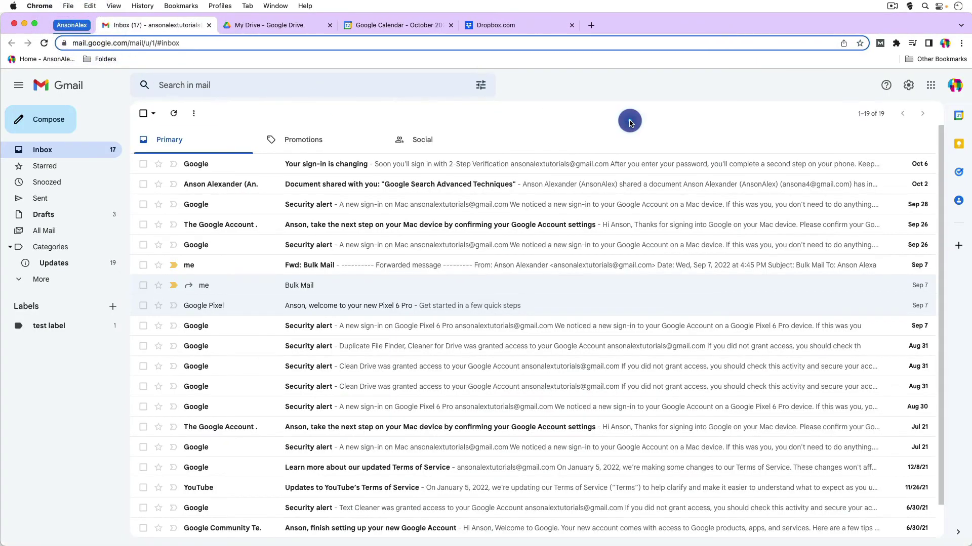
{"action": "left_click", "coordinate": [630, 119]}
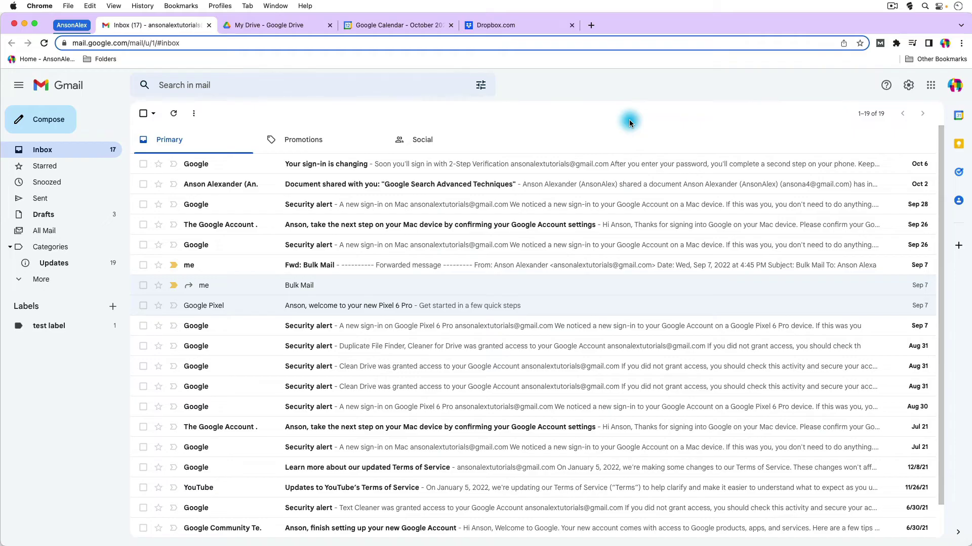